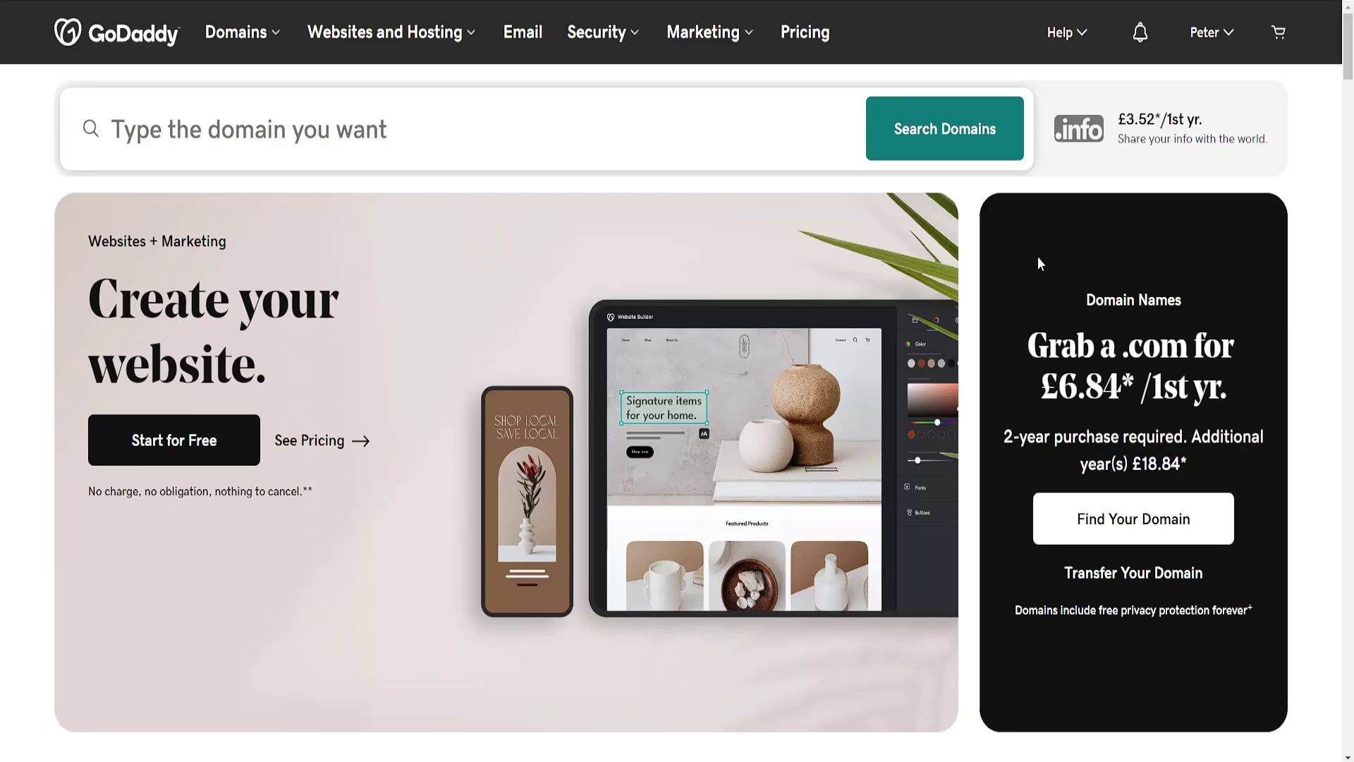
# - Open the 'Peter' account dropdown from the GoDaddy homepage header
pyautogui.click(1207, 32)
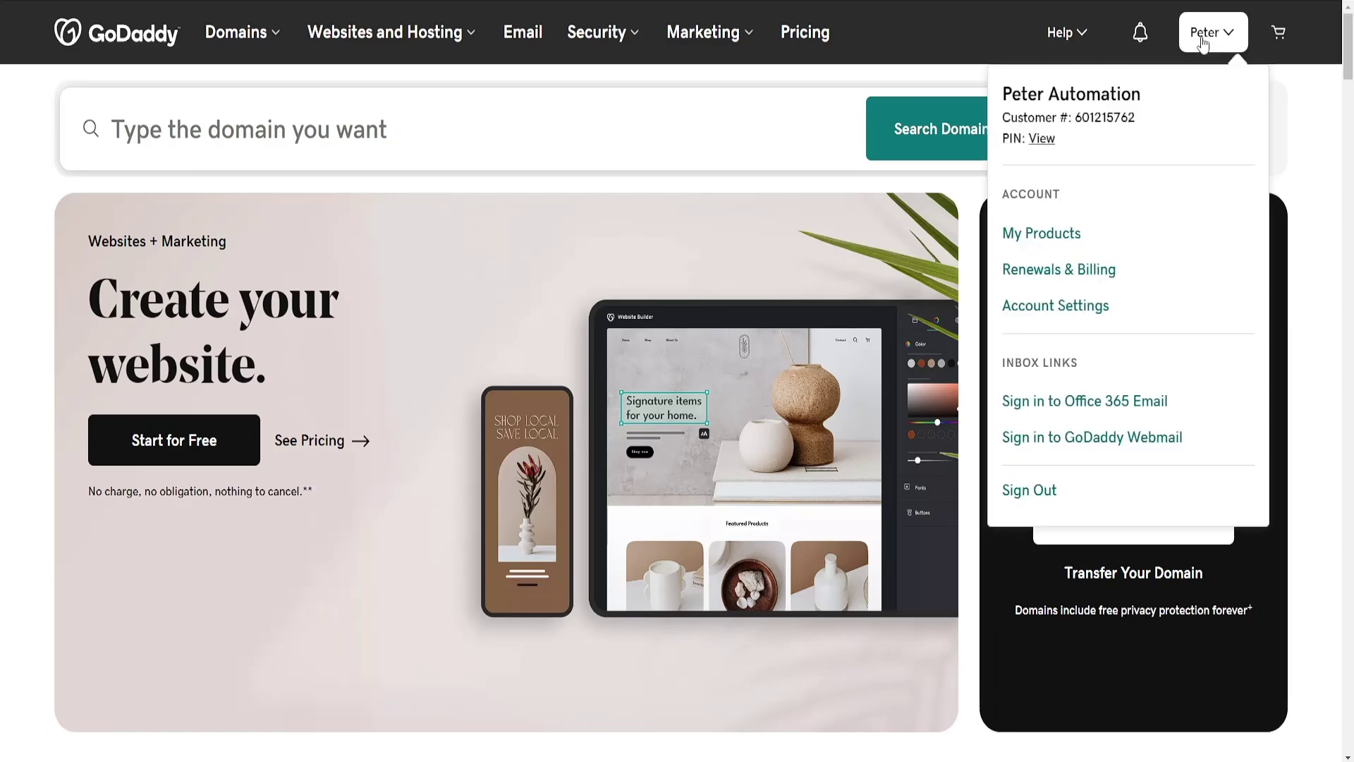
# - Go to My Products and open the Ned Help (nedhelp.shop) business dashboard
pyautogui.click(1039, 234)
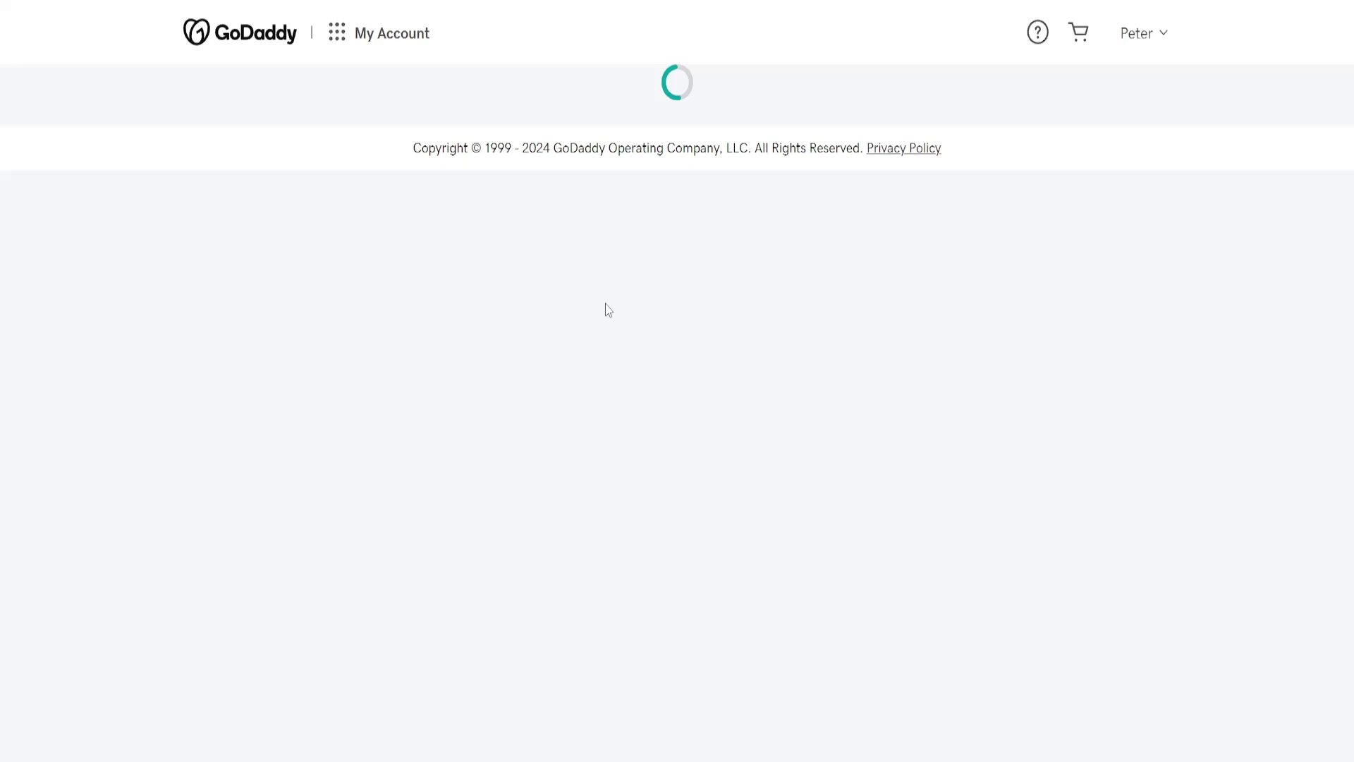
pyautogui.scroll(-2, 606, 310)
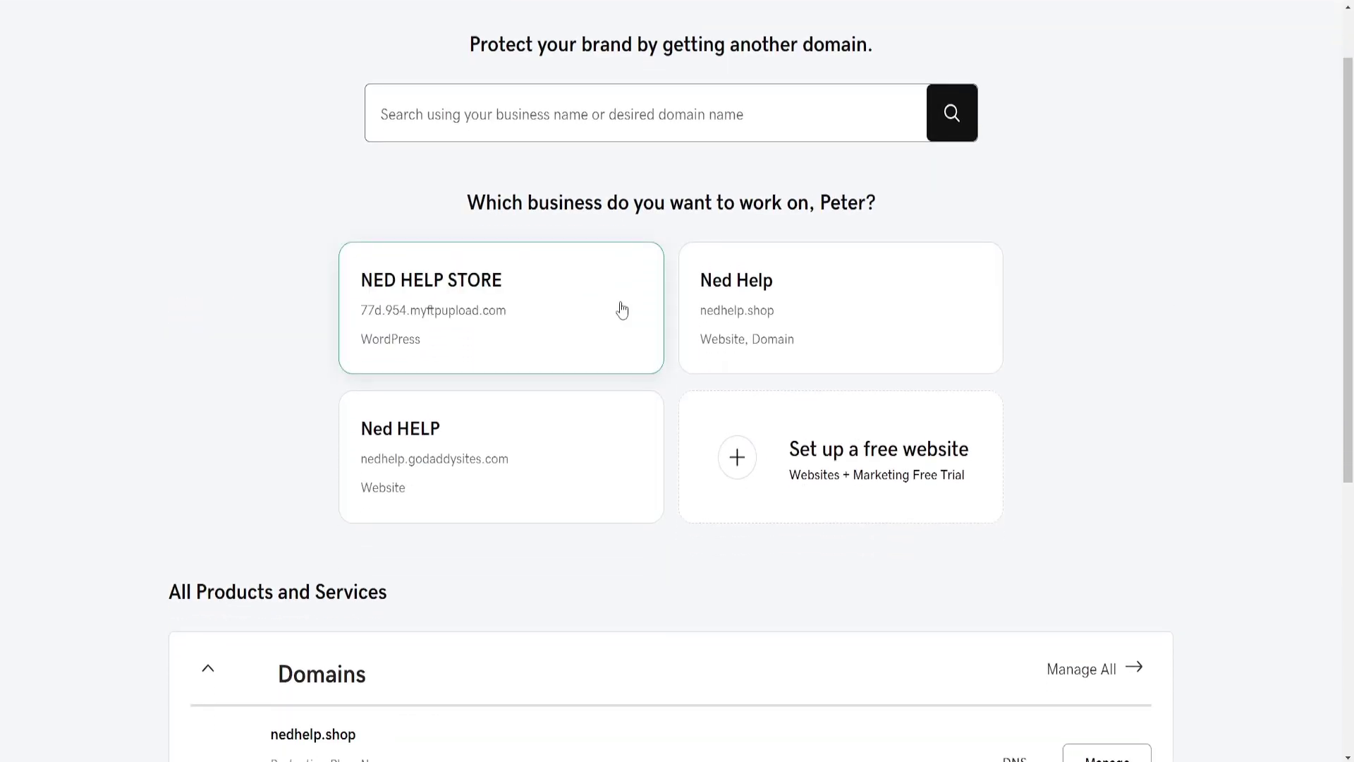
pyautogui.scroll(-1, 621, 308)
pyautogui.scroll(-2, 621, 308)
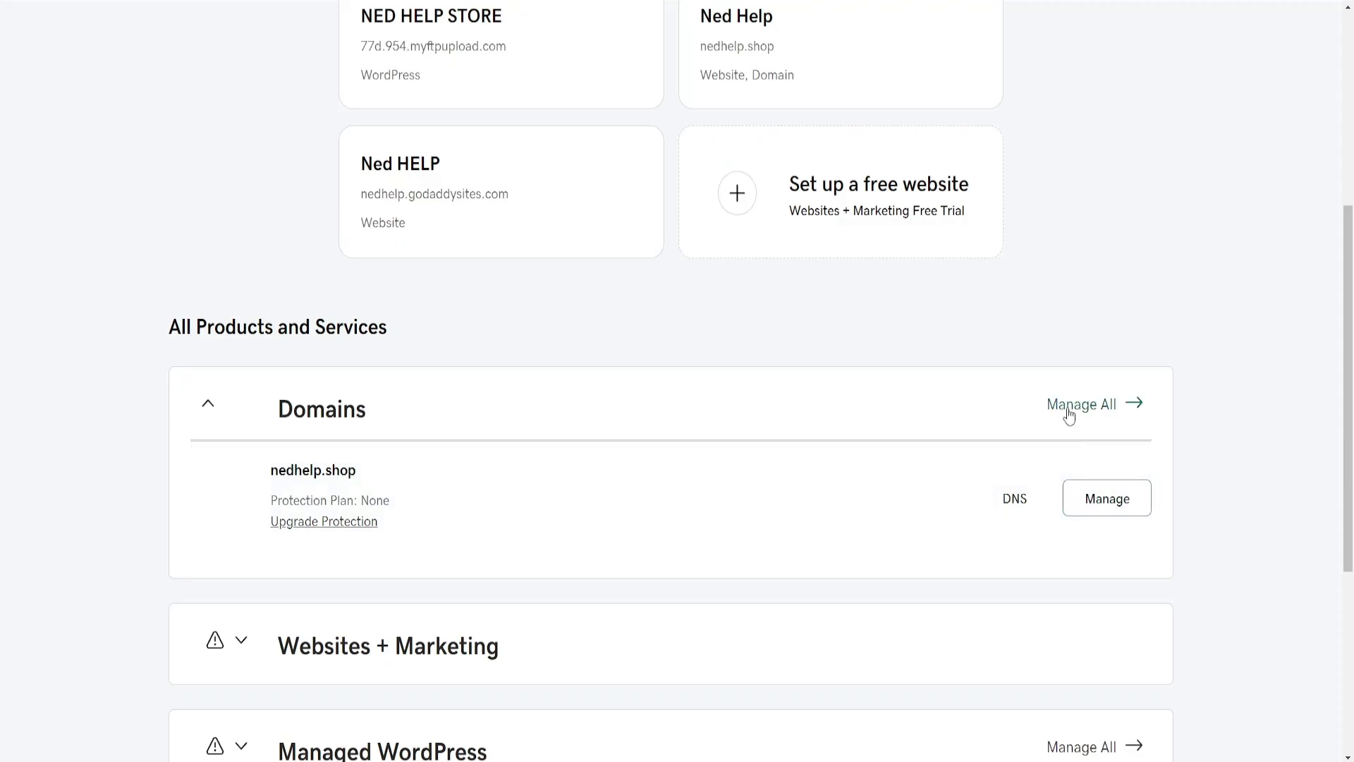
pyautogui.click(876, 292)
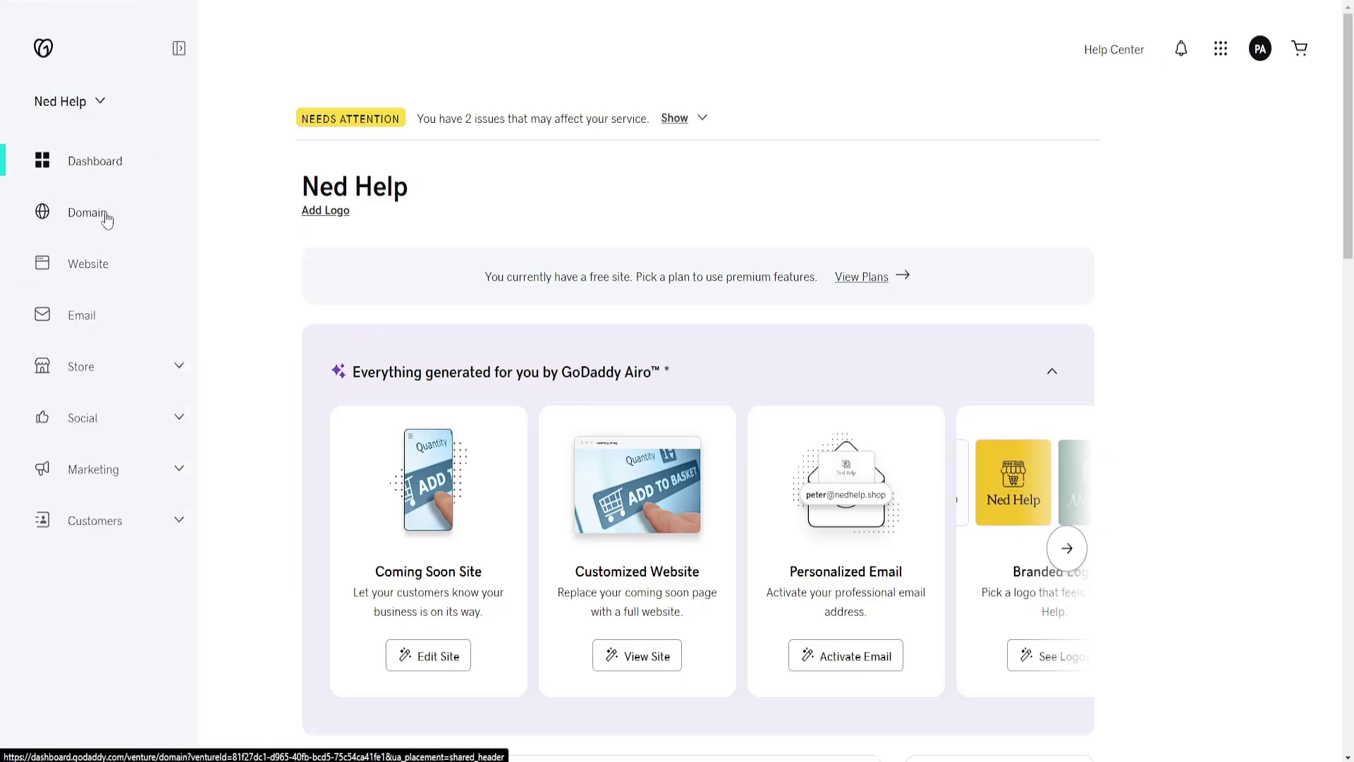
# - Open Domain Settings for nedhelp.shop from the Ned Help Domain section
pyautogui.click(88, 213)
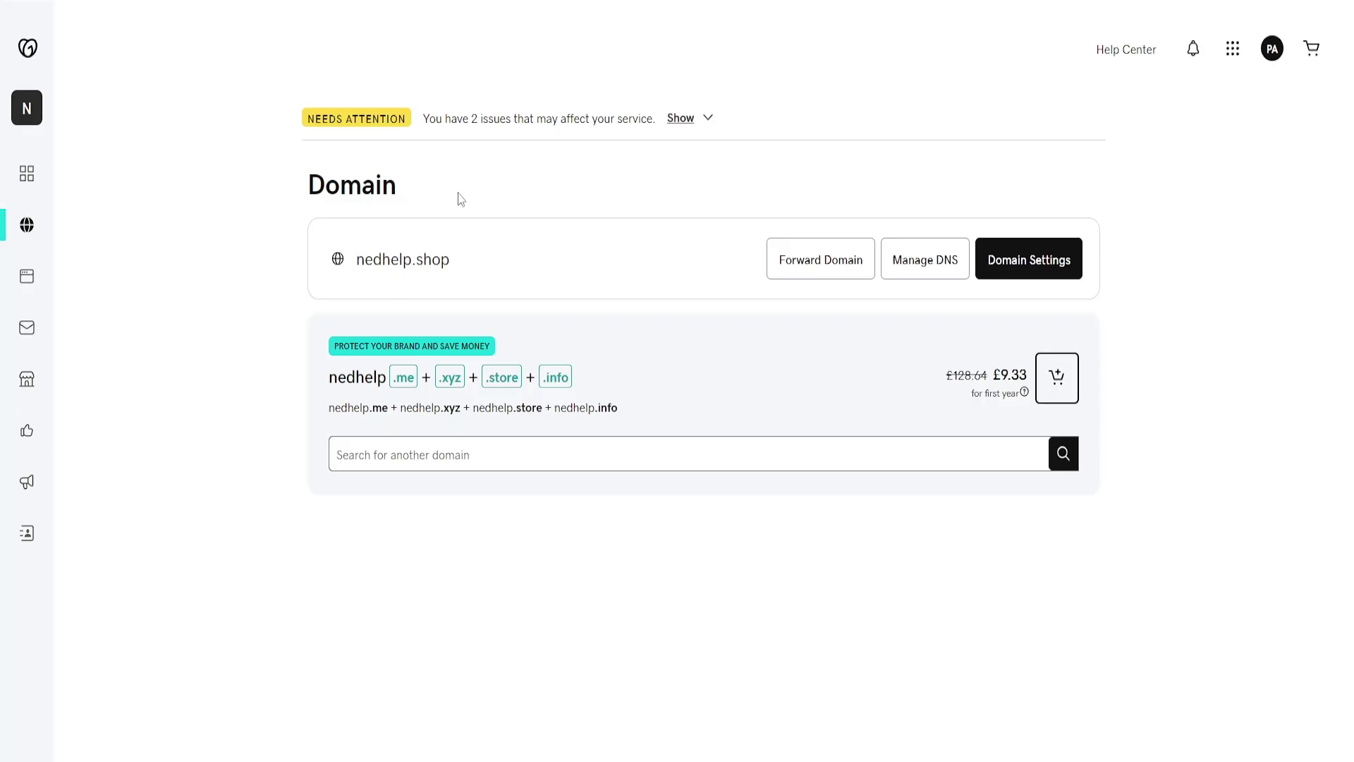
pyautogui.click(1026, 266)
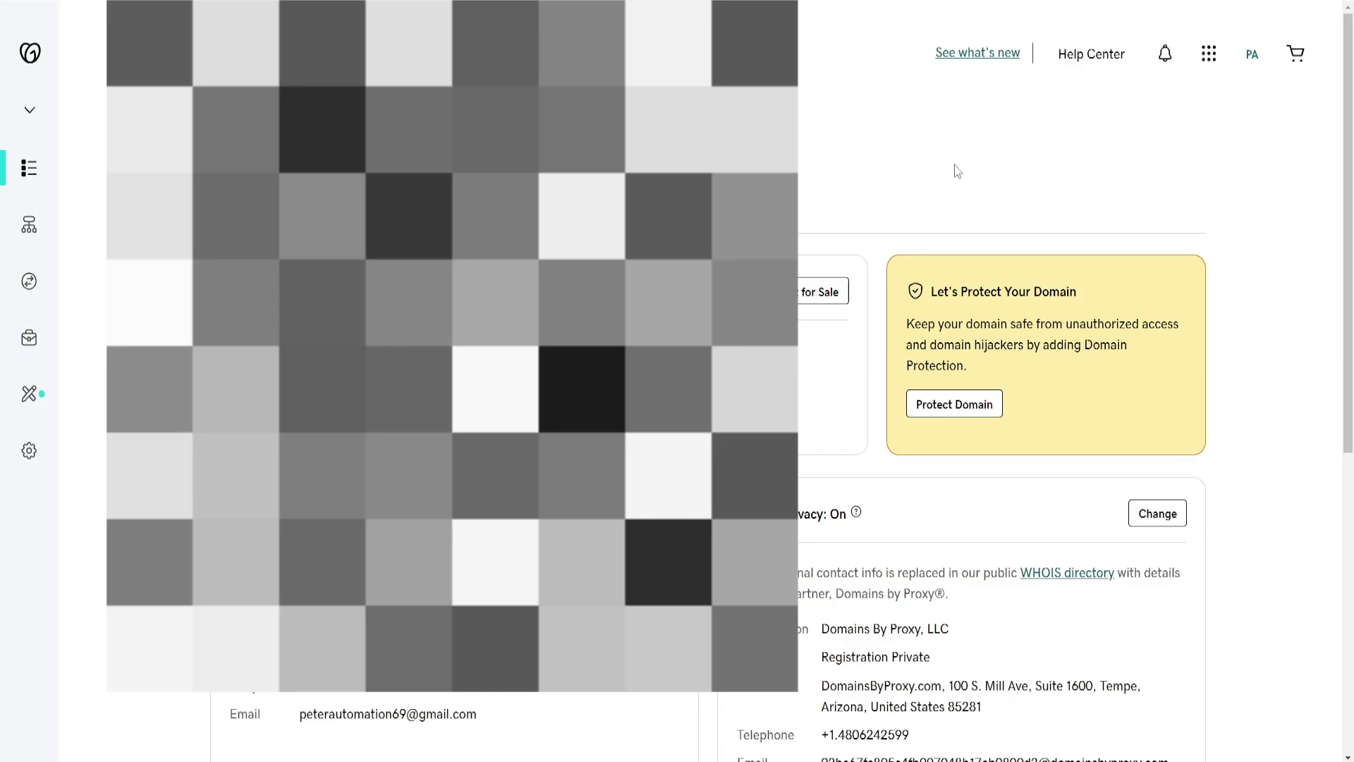
pyautogui.scroll(-5, 957, 169)
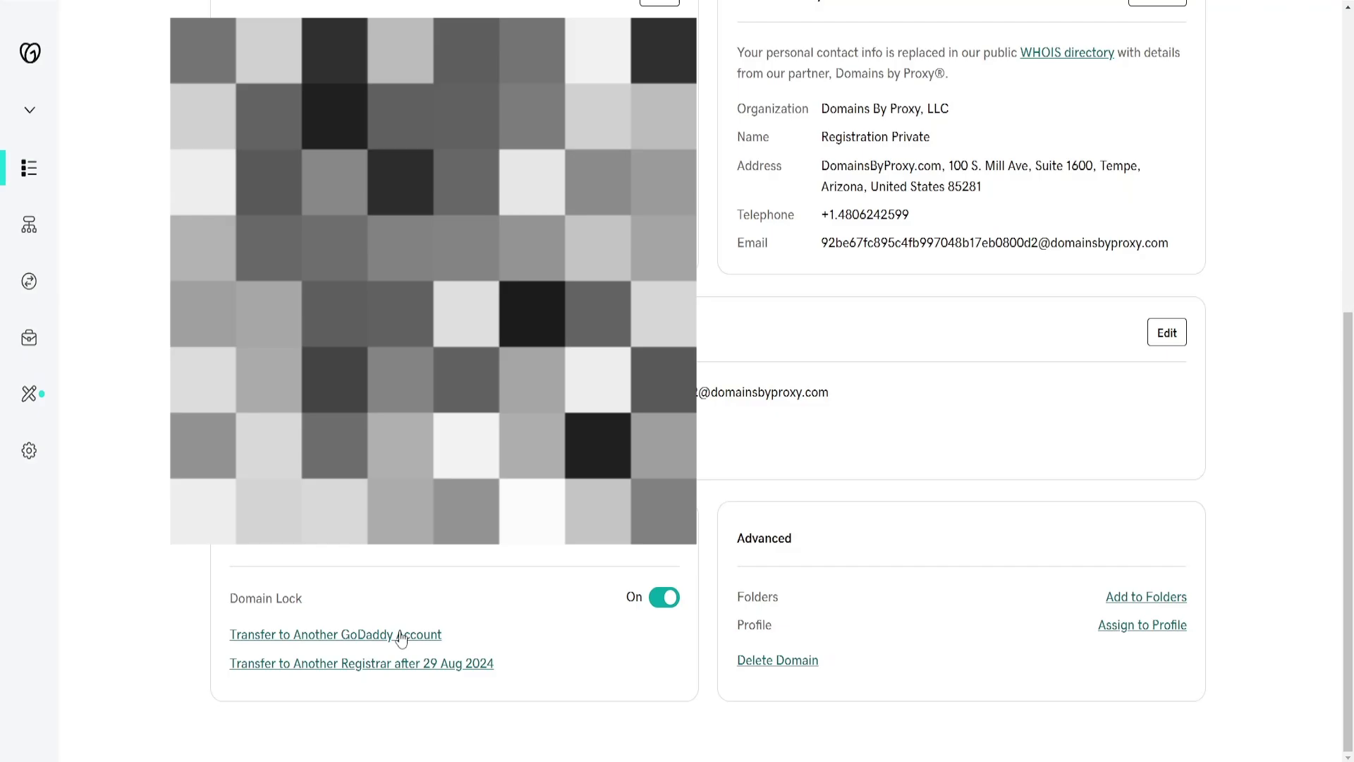
# - Choose 'Transfer to Another GoDaddy Account' on the nedhelp.shop settings page
pyautogui.click(318, 639)
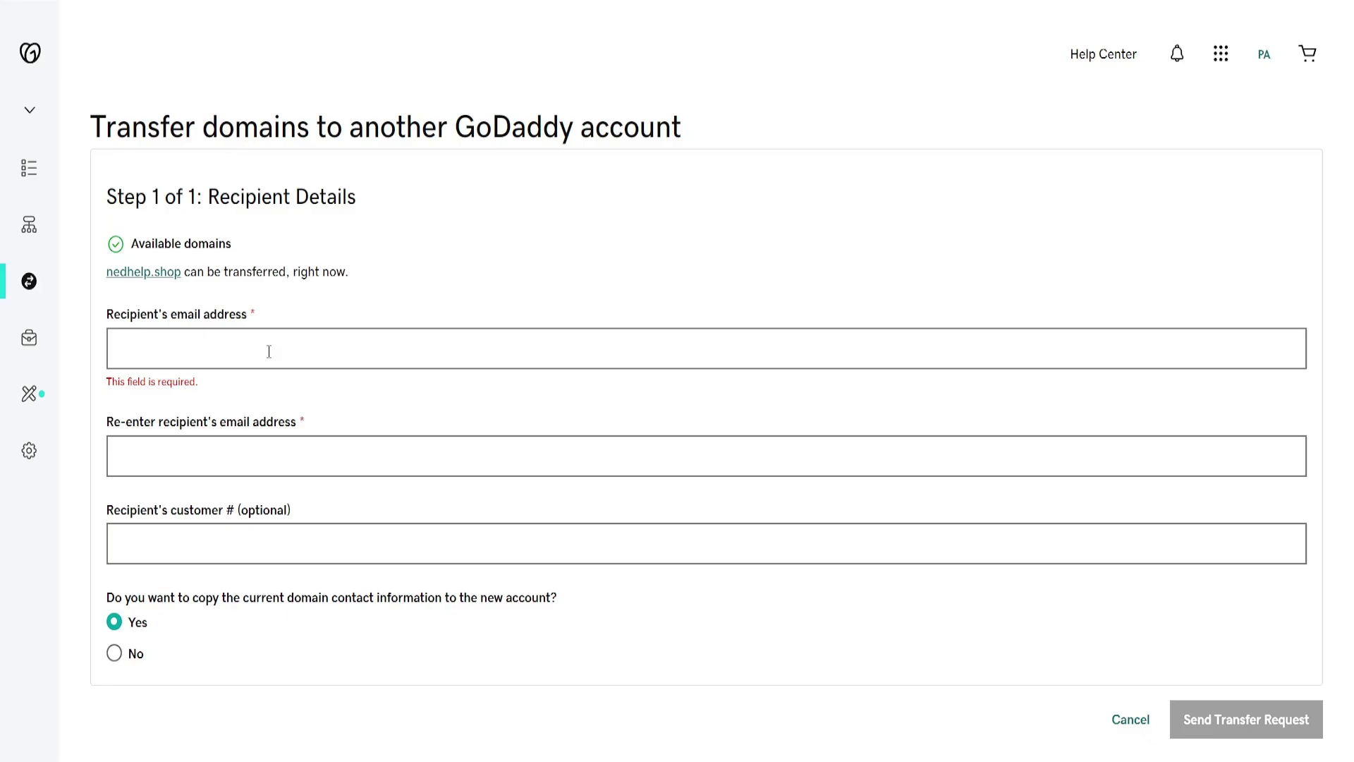
pyautogui.write('asdasdasdas')
# - Enter placeholder text in both the recipient email and re-enter email fields
pyautogui.click(137, 460)
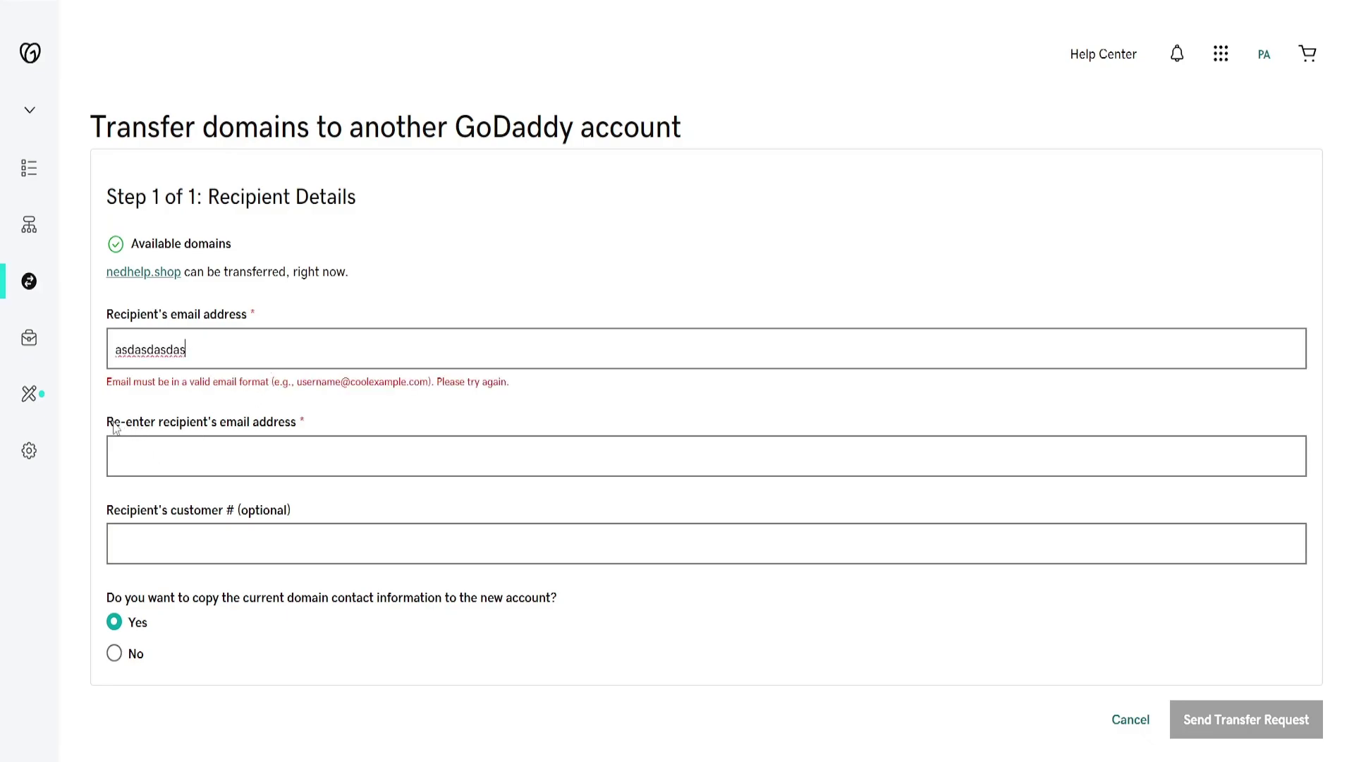
pyautogui.click(209, 450)
pyautogui.write('dsadasdas')
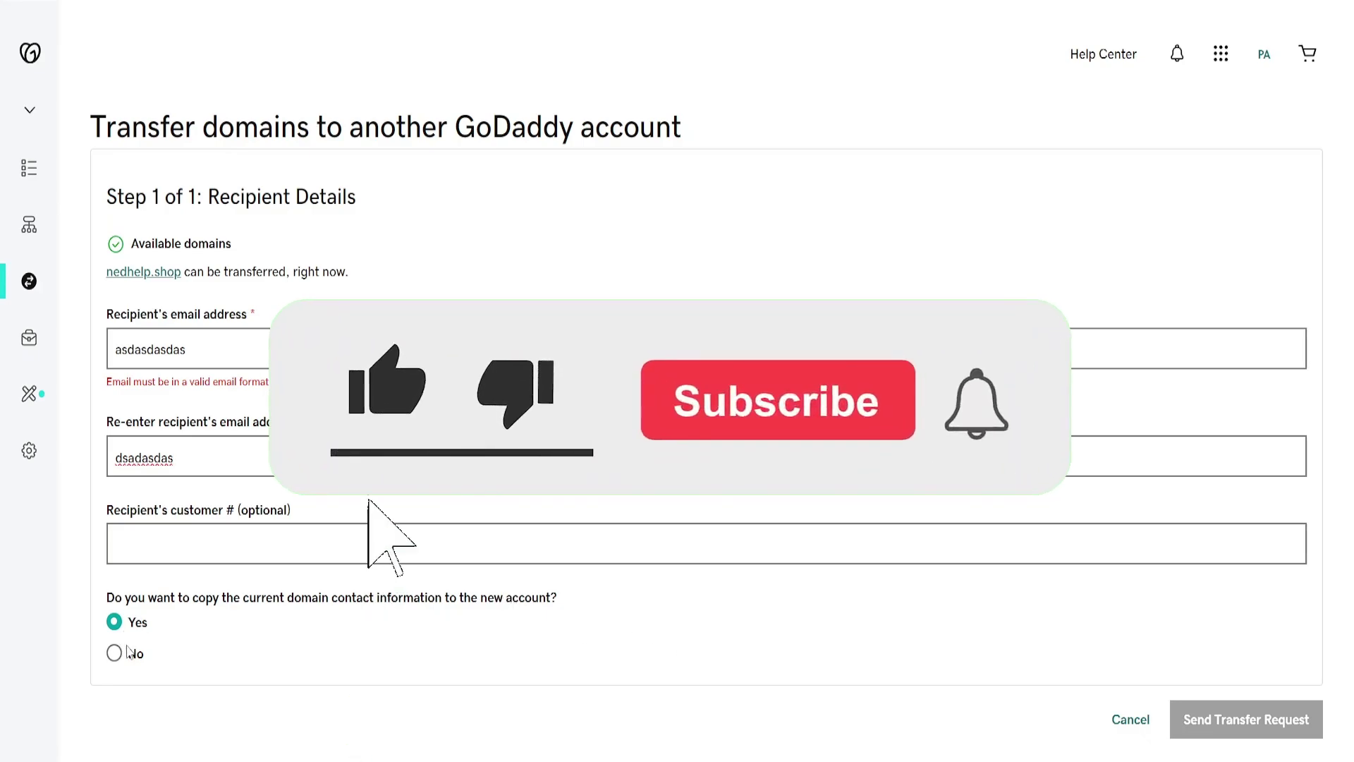
pyautogui.click(117, 653)
pyautogui.click(114, 622)
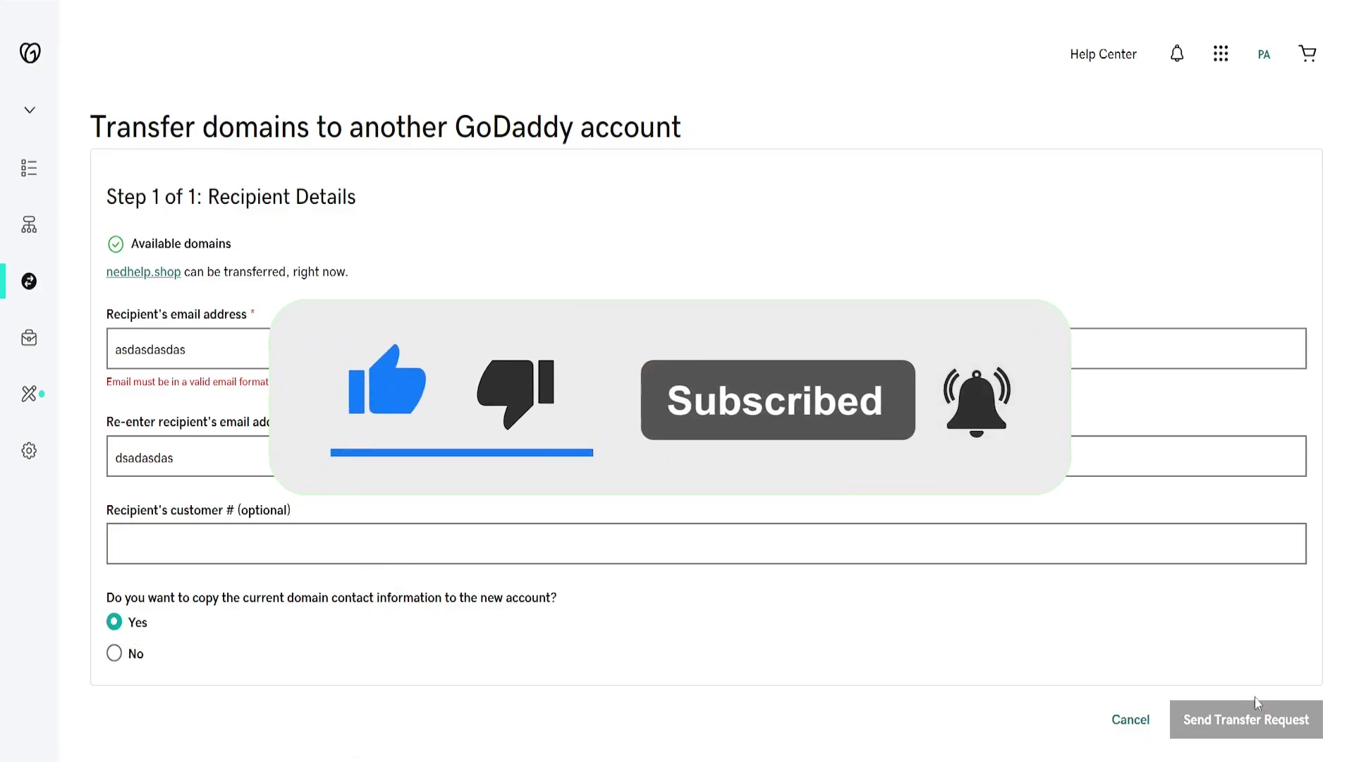